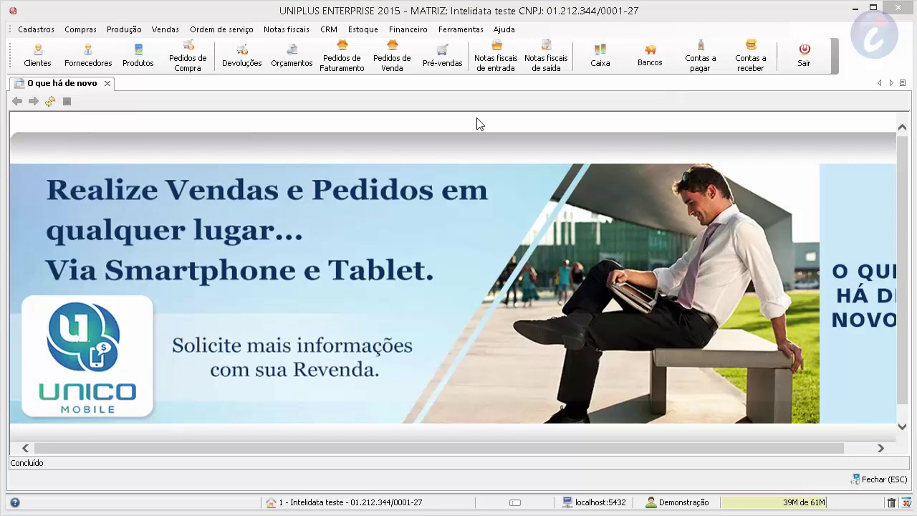
Step: Open product 172, ACUCAR UNIAO 1KG, from the product register, inspect its price field, and close the record
{"action": "left_click", "coordinate": [138, 56]}
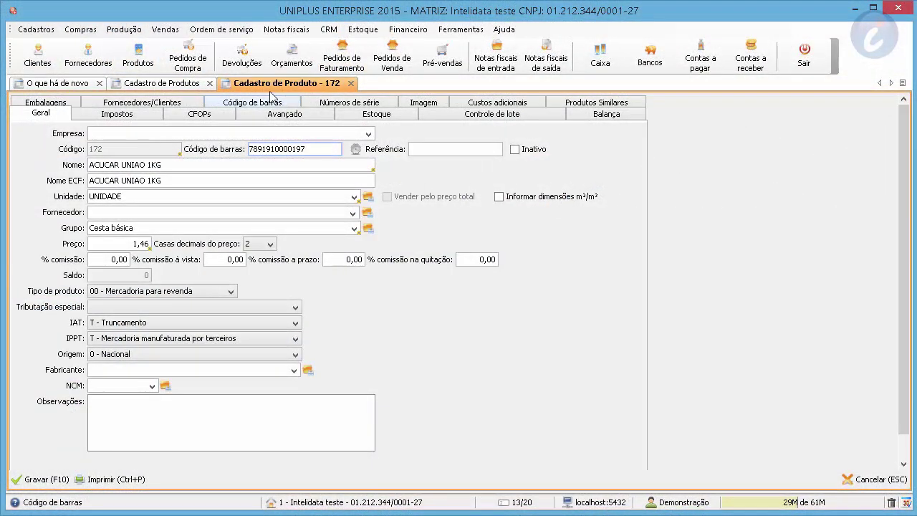
{"action": "left_click", "coordinate": [131, 244]}
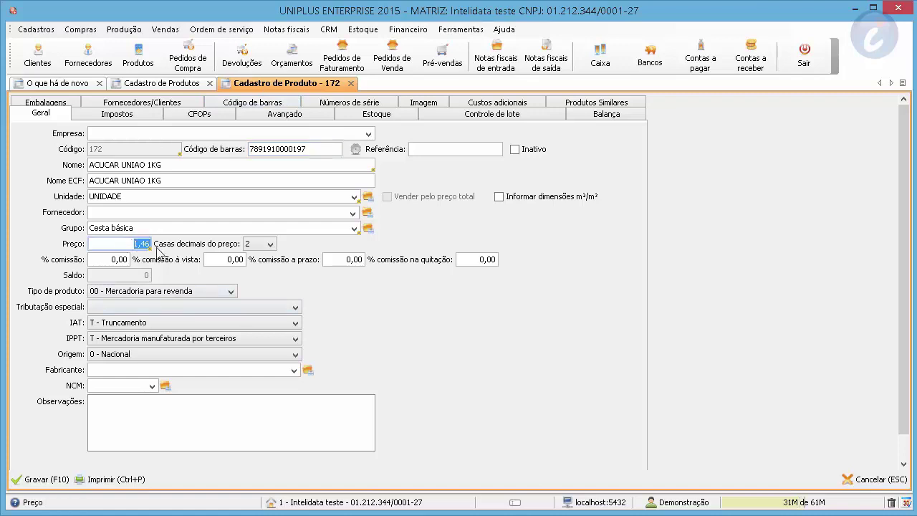
{"action": "left_click", "coordinate": [123, 246]}
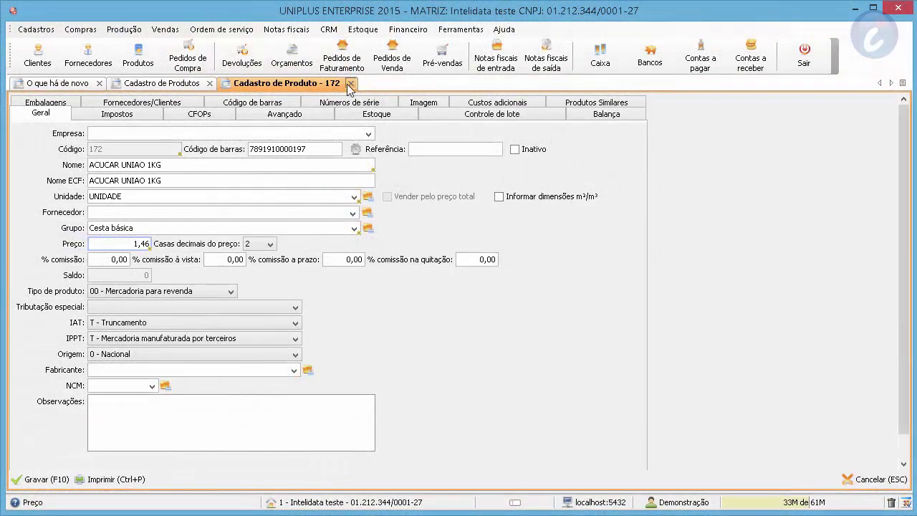
{"action": "left_click", "coordinate": [350, 84]}
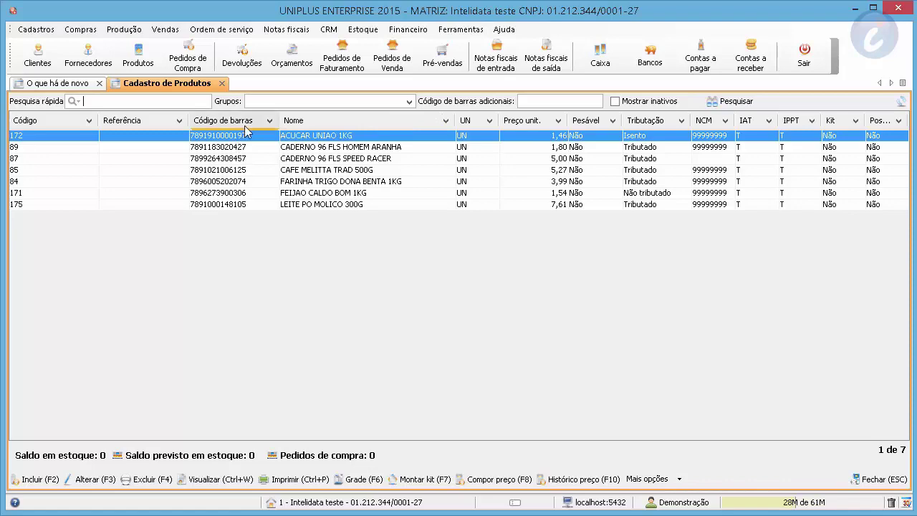
Step: Open the sale price calculation for ACUCAR UNIAO 1KG from the product list
{"action": "left_click", "coordinate": [230, 147]}
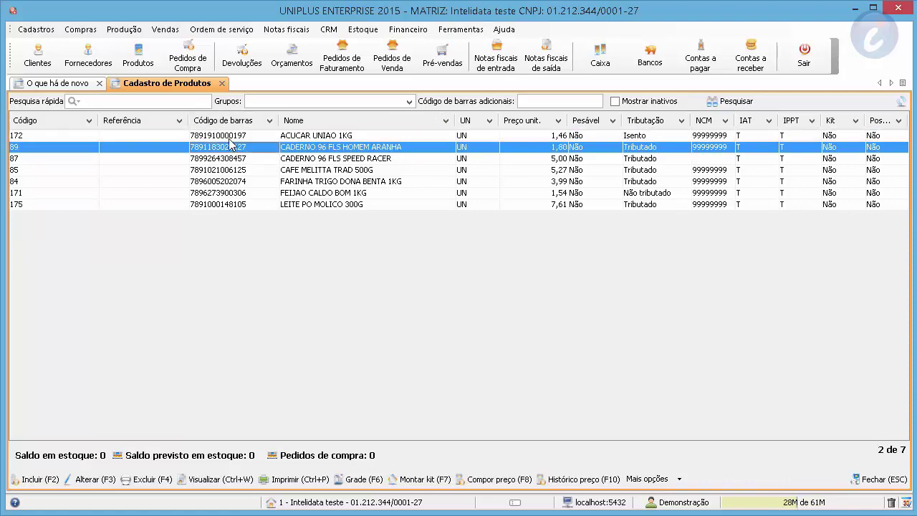
{"action": "left_click", "coordinate": [231, 136]}
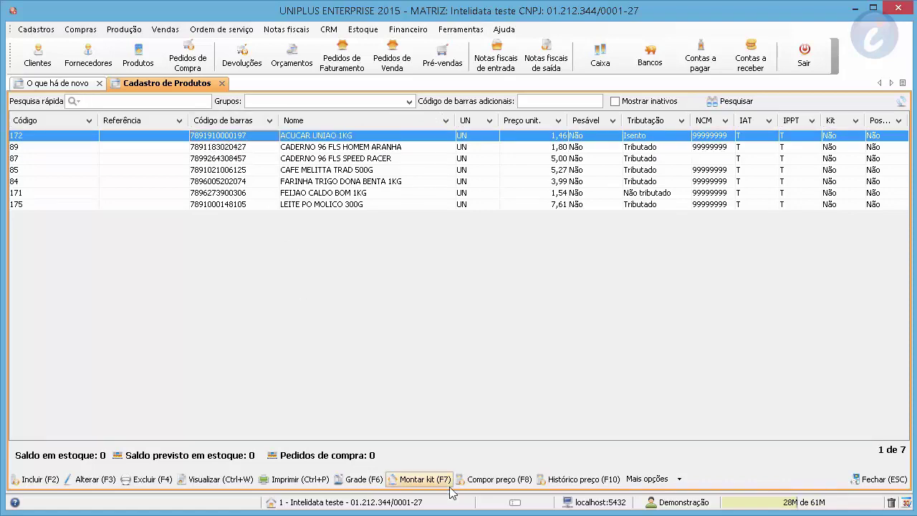
{"action": "left_click", "coordinate": [500, 479]}
{"action": "left_click_drag", "start_coordinate": [388, 53], "coordinate": [376, 24]}
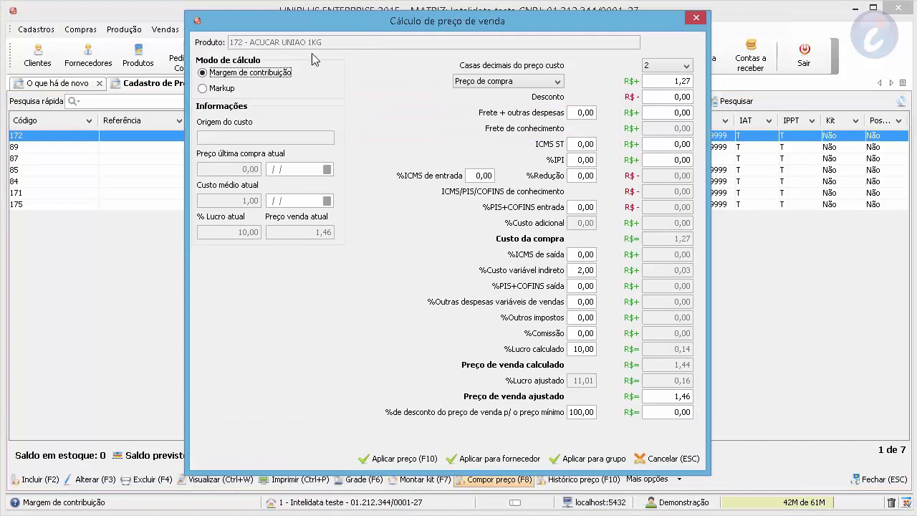
Step: Compare the Markup and Margem de contribuição calculation modes, leaving Margem de contribuição selected
{"action": "left_click", "coordinate": [219, 96]}
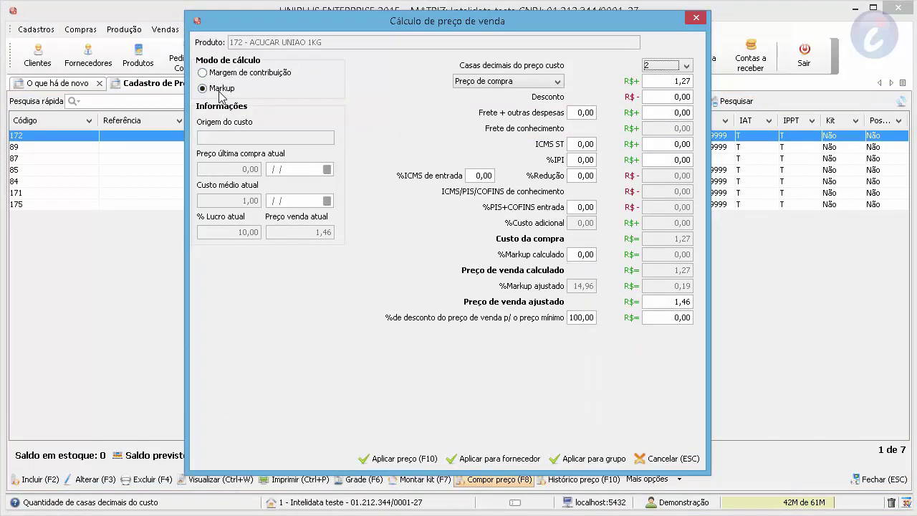
{"action": "left_click", "coordinate": [227, 75]}
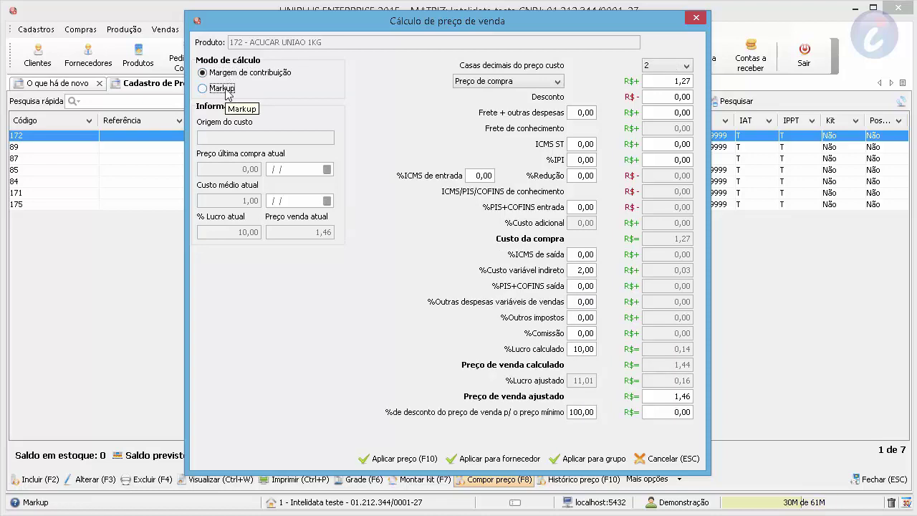
{"action": "left_click", "coordinate": [226, 91]}
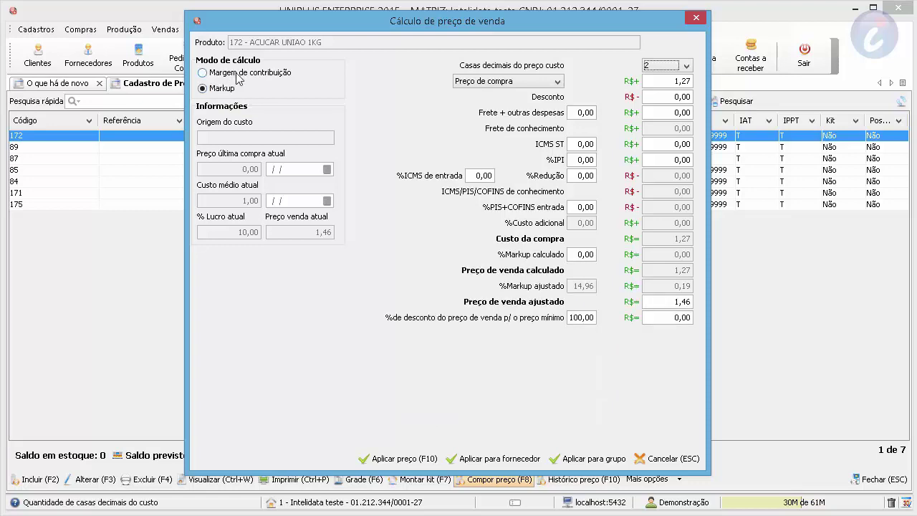
{"action": "left_click", "coordinate": [237, 74]}
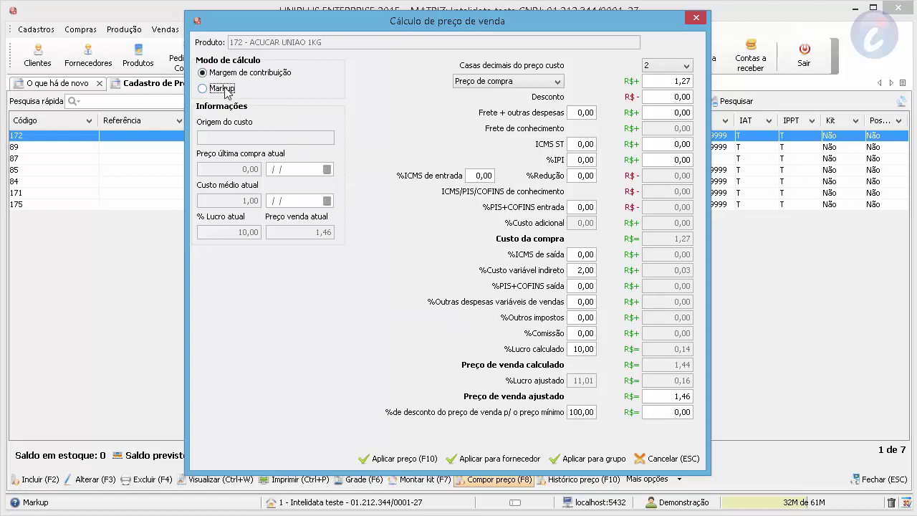
{"action": "left_click", "coordinate": [225, 90]}
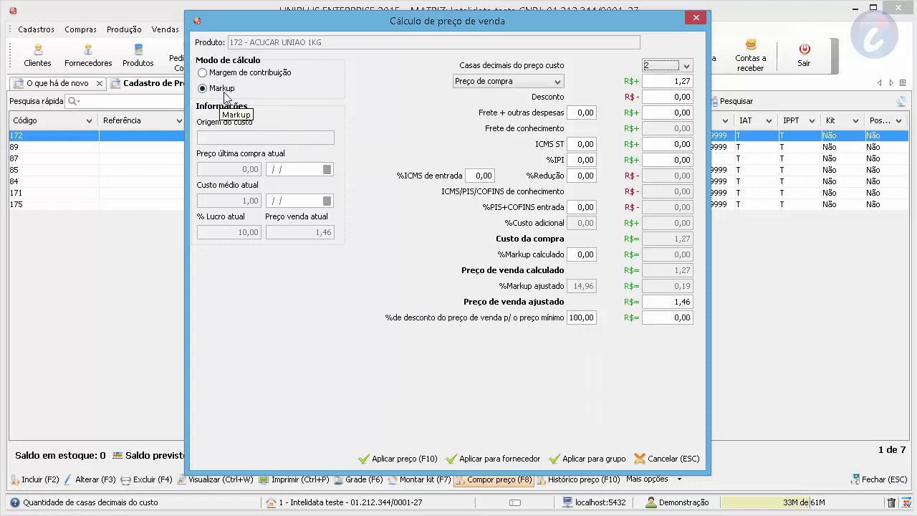
{"action": "left_click", "coordinate": [233, 75]}
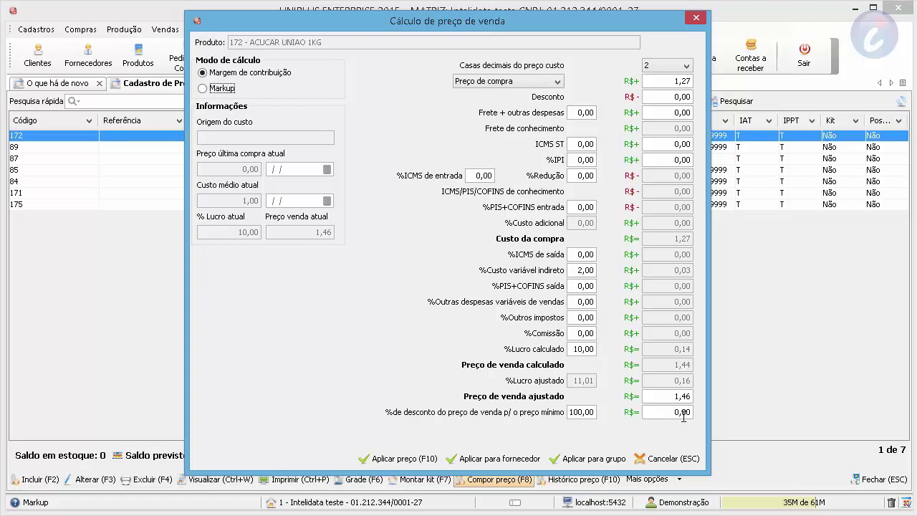
Step: Set the adjusted sale price (Preço de venda ajustado) to 5,00
{"action": "left_click", "coordinate": [670, 396]}
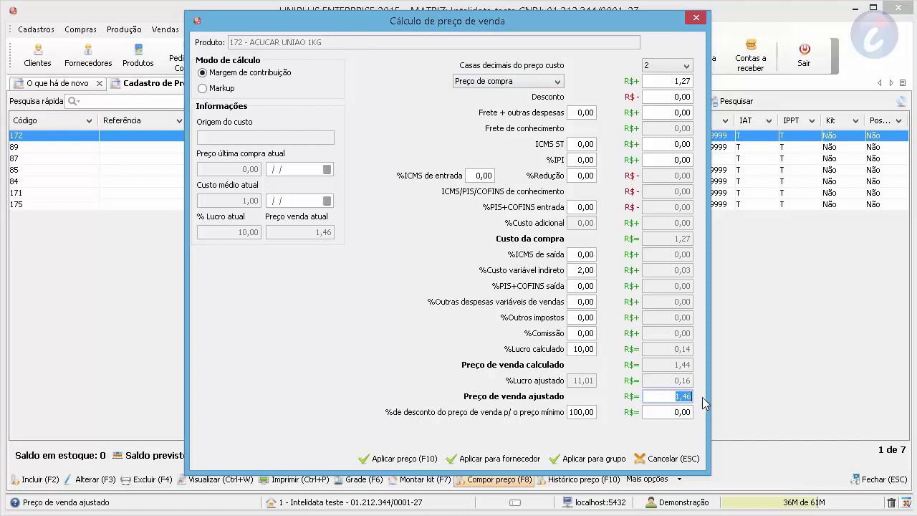
{"action": "type", "text": "5"}
{"action": "key", "text": "Tab"}
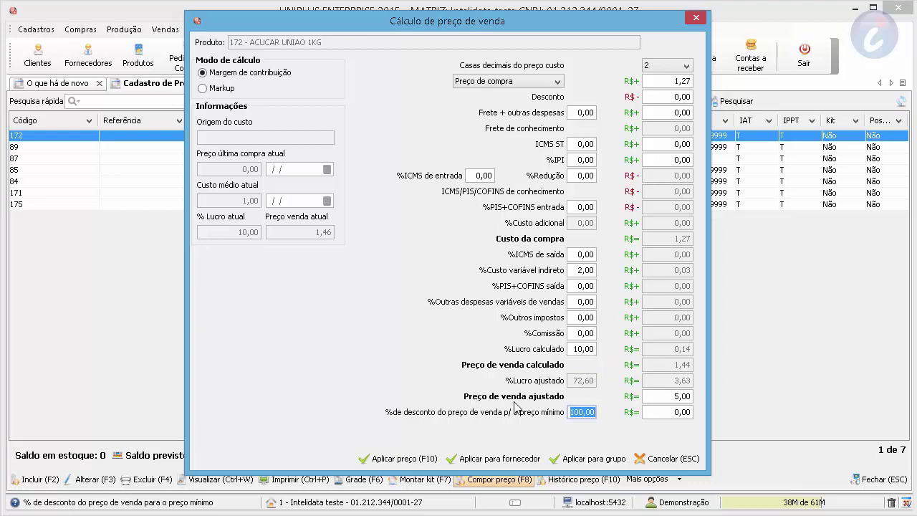
{"action": "left_click", "coordinate": [665, 396]}
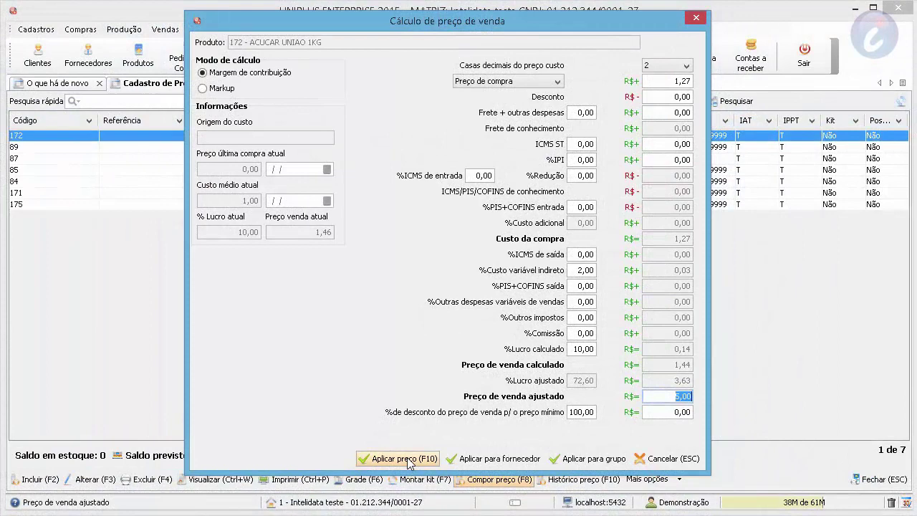
Step: Apply the adjusted price to the product, declining to use the calculated sale price instead
{"action": "left_click", "coordinate": [408, 458]}
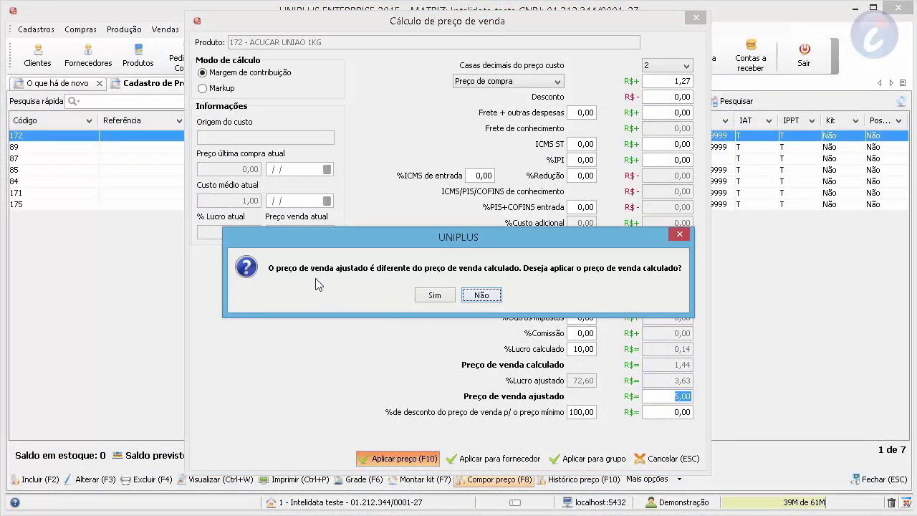
{"action": "left_click_drag", "start_coordinate": [396, 240], "coordinate": [393, 226]}
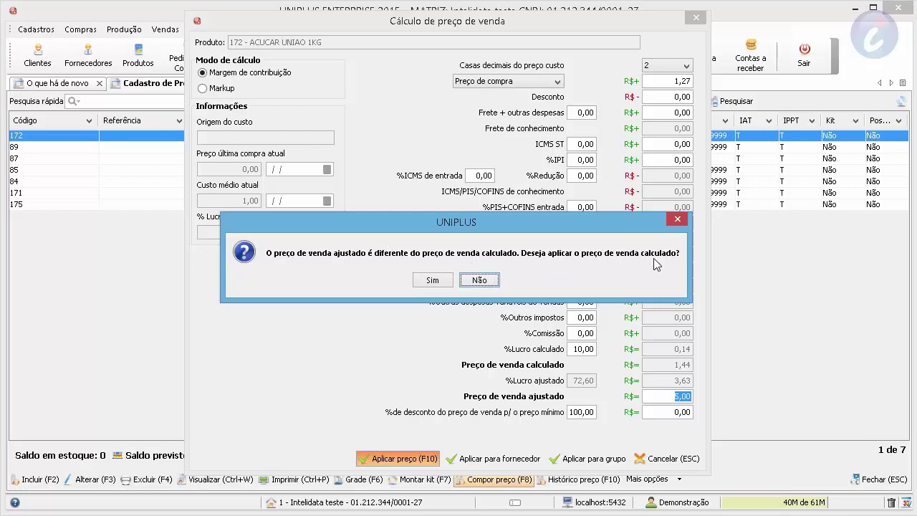
{"action": "left_click_drag", "start_coordinate": [551, 226], "coordinate": [546, 228]}
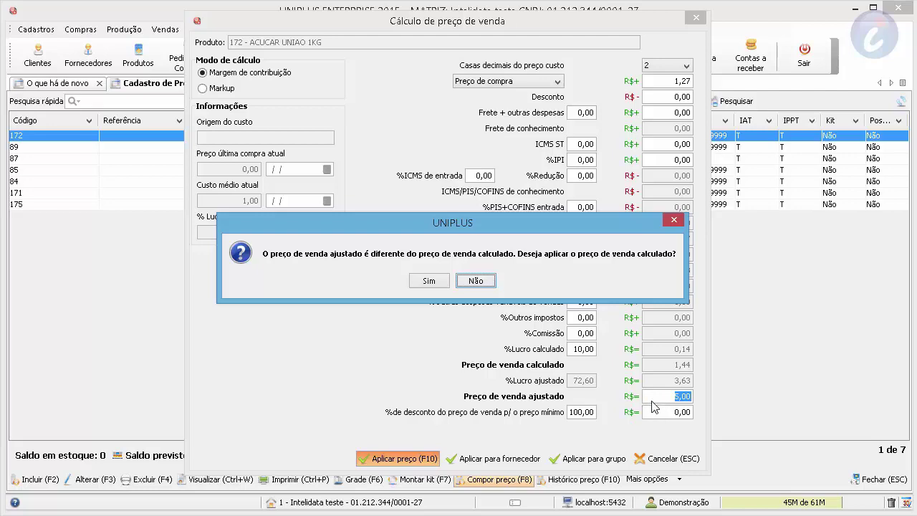
{"action": "left_click", "coordinate": [475, 280]}
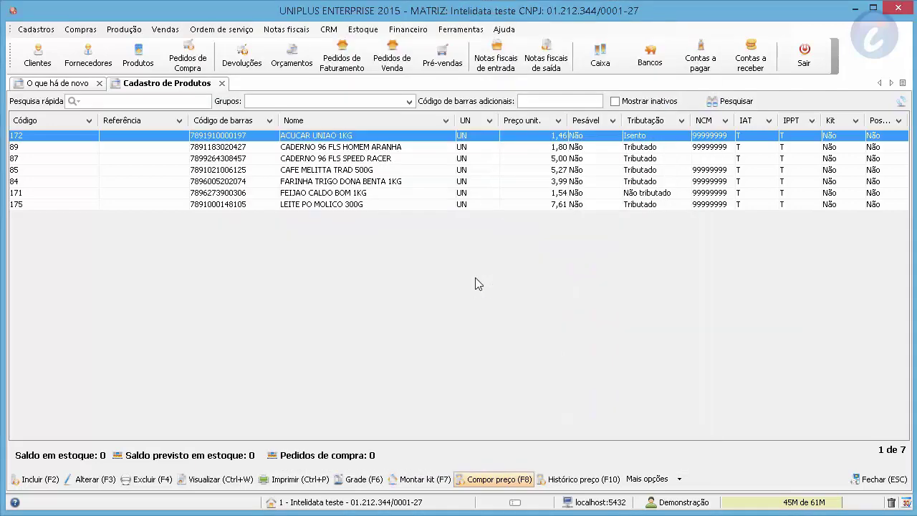
Step: Check the product list's unit prices sorted in descending order, and restore the ascending order by name
{"action": "left_click", "coordinate": [536, 137]}
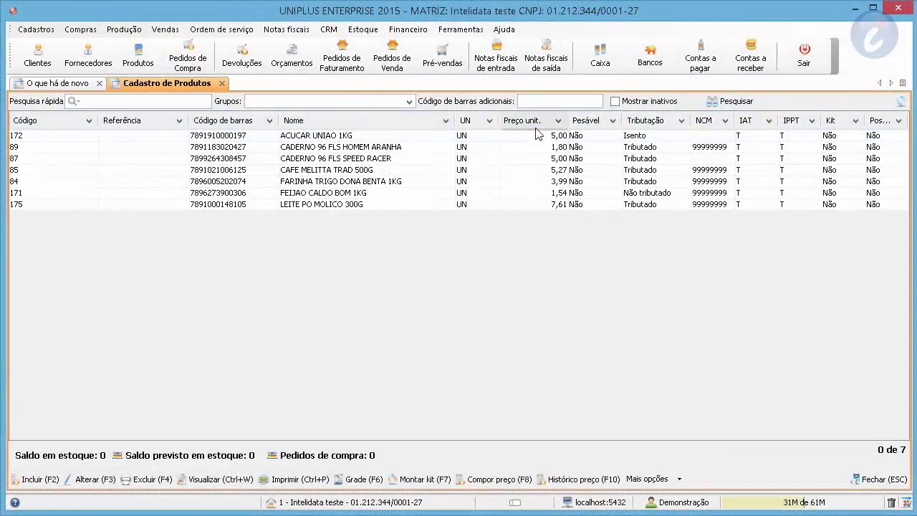
{"action": "left_click", "coordinate": [536, 121]}
{"action": "left_click", "coordinate": [536, 121]}
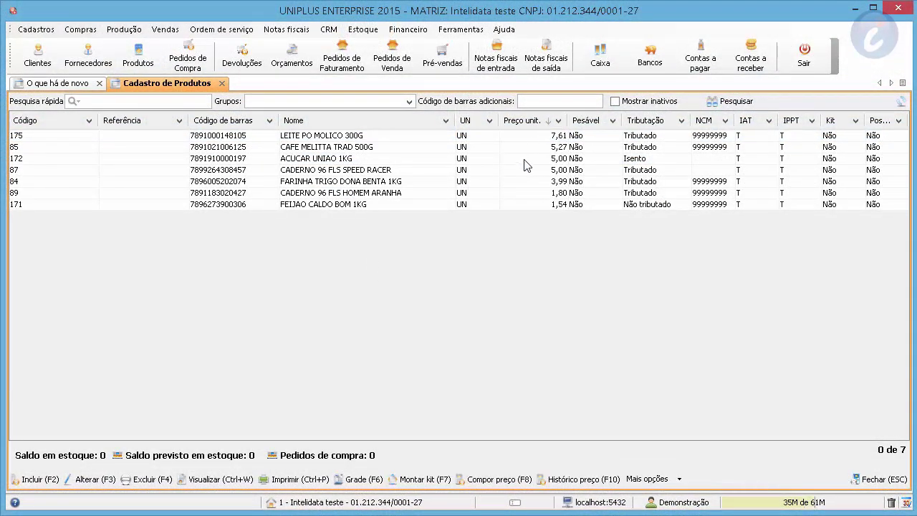
{"action": "left_click", "coordinate": [523, 159]}
{"action": "left_click", "coordinate": [374, 119]}
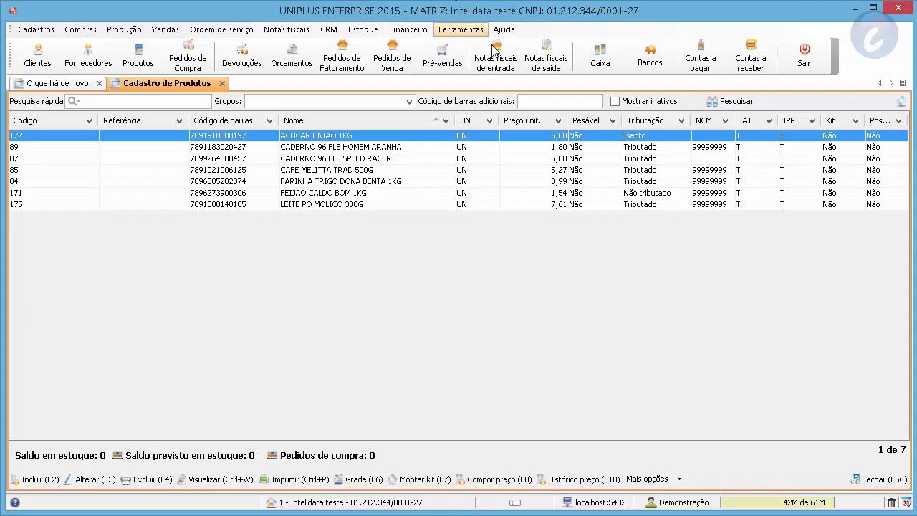
Step: View a new incoming invoice and the preference for asking about sale price changes on incoming invoices, closing everything without saving
{"action": "left_click", "coordinate": [515, 68]}
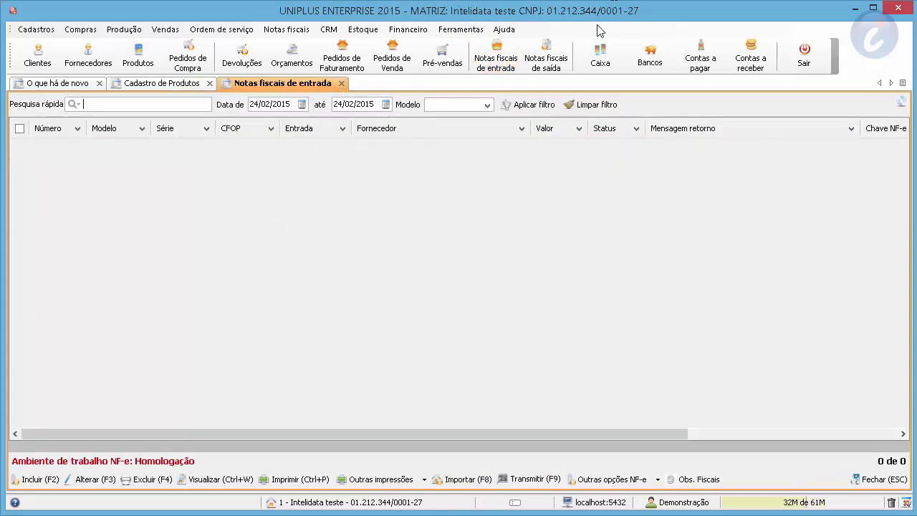
{"action": "left_click", "coordinate": [35, 479]}
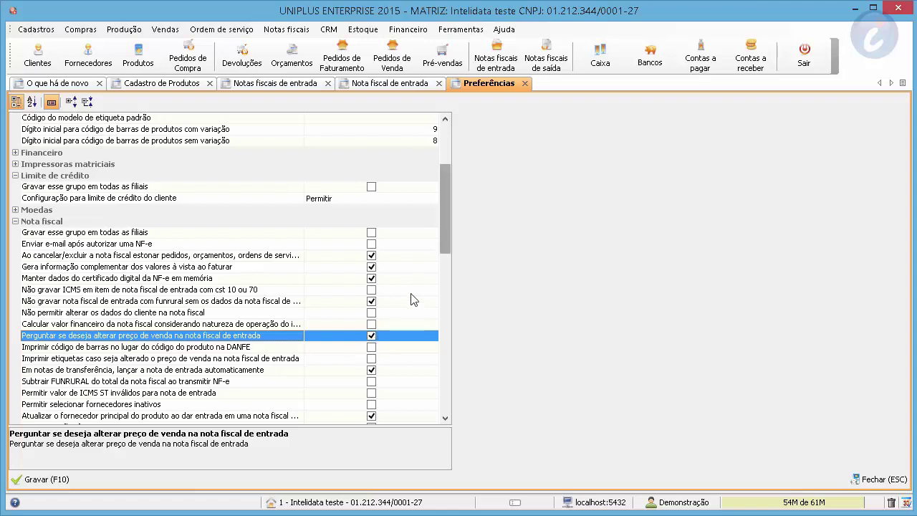
{"action": "left_click", "coordinate": [525, 84]}
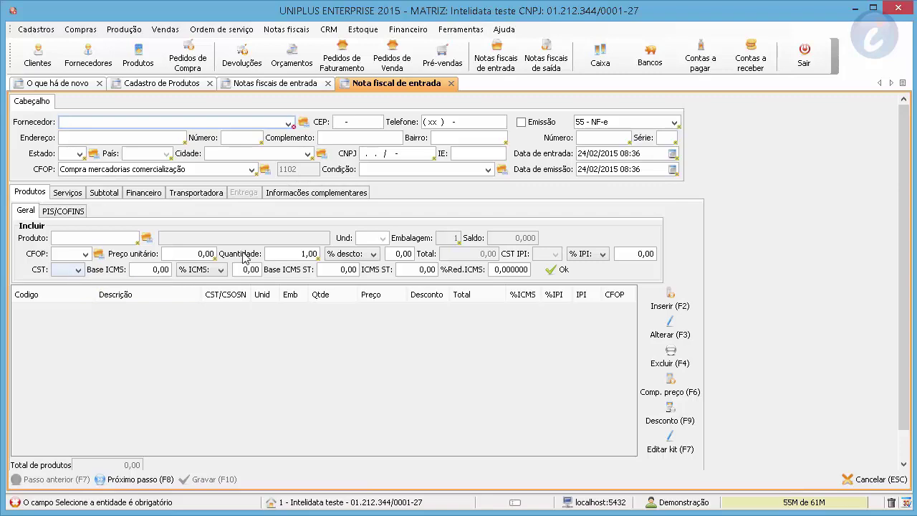
{"action": "left_click", "coordinate": [452, 84]}
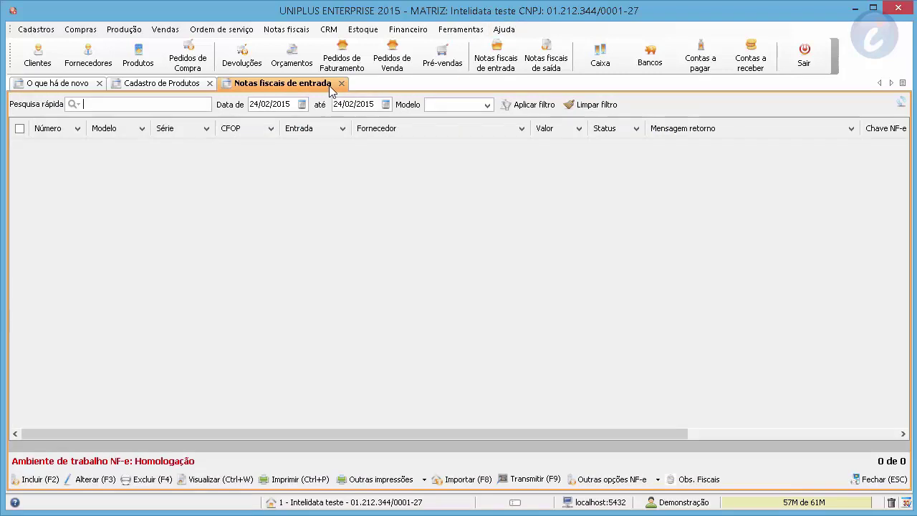
{"action": "left_click", "coordinate": [341, 84]}
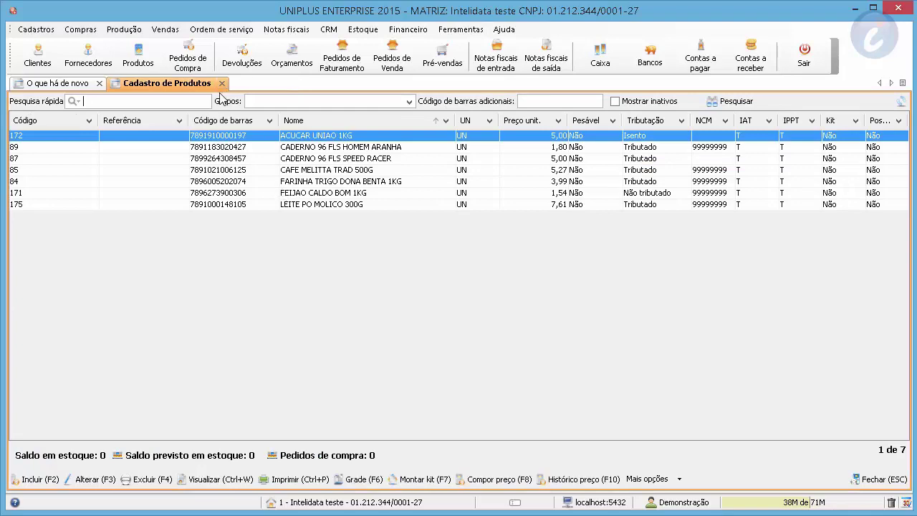
Step: Review the price composition of ACUCAR UNIAO 1KG, and display the details of the entry in its sale price history
{"action": "left_click", "coordinate": [499, 479]}
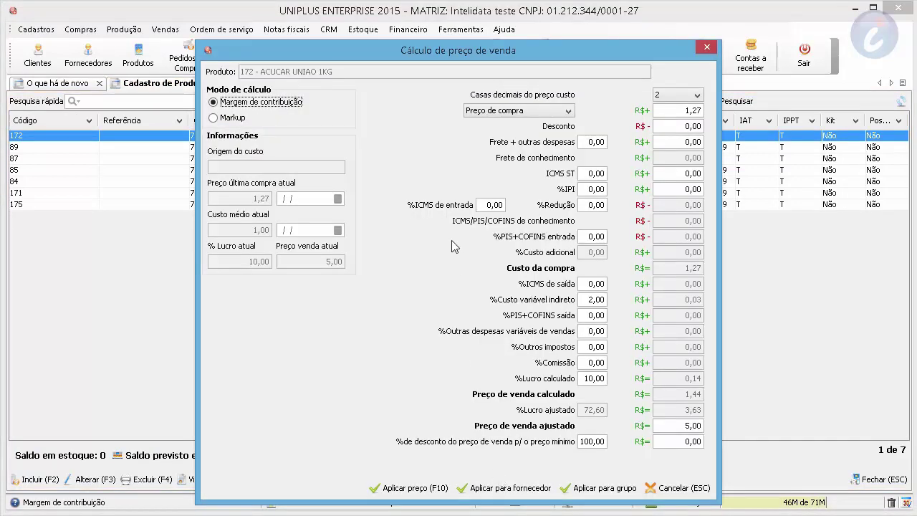
{"action": "left_click", "coordinate": [706, 48]}
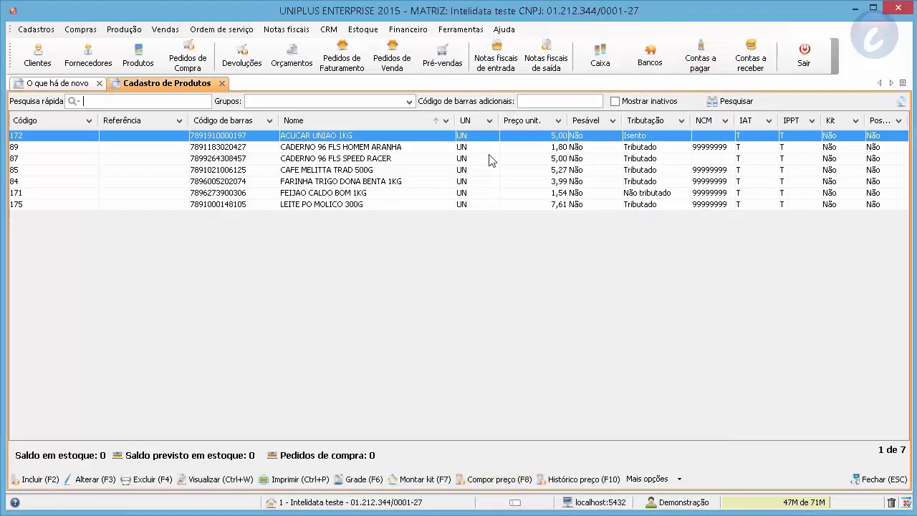
{"action": "left_click", "coordinate": [577, 480]}
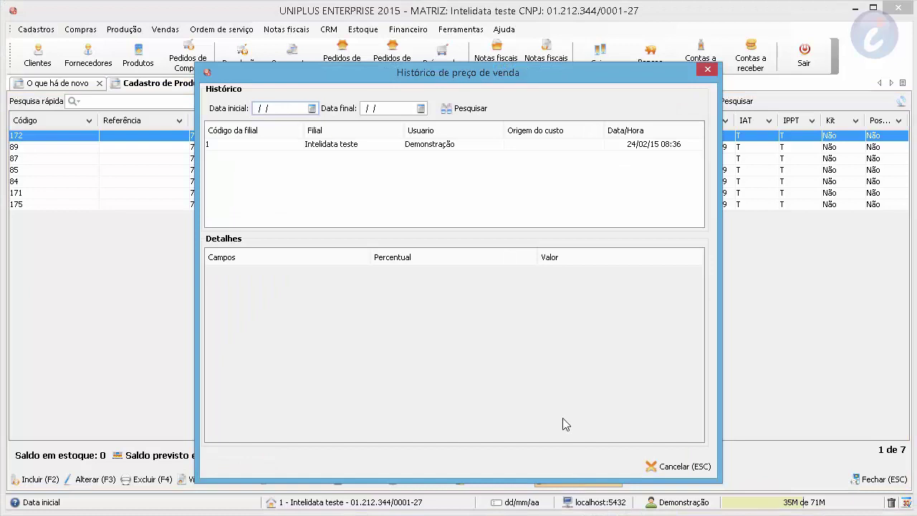
{"action": "left_click", "coordinate": [437, 147]}
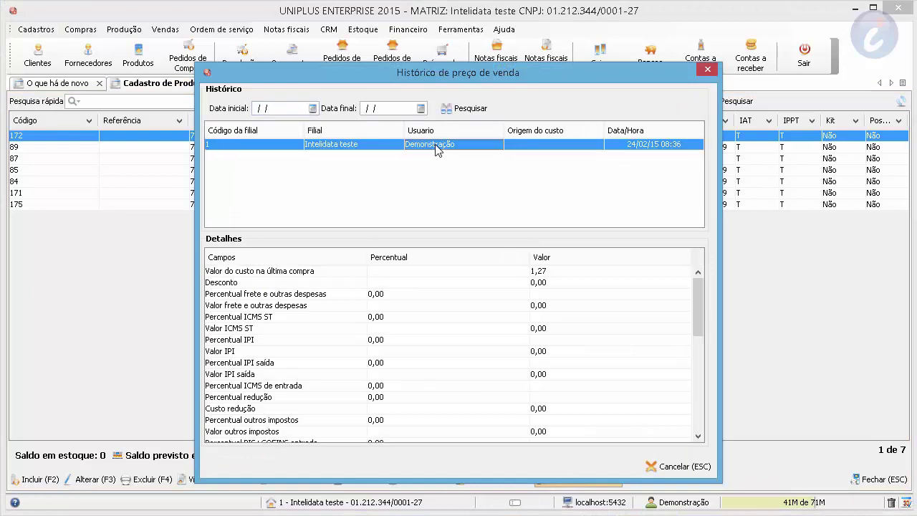
Step: Examine the history entry's cost, profit and adjusted sale price details
{"action": "left_click_drag", "start_coordinate": [700, 296], "coordinate": [700, 400]}
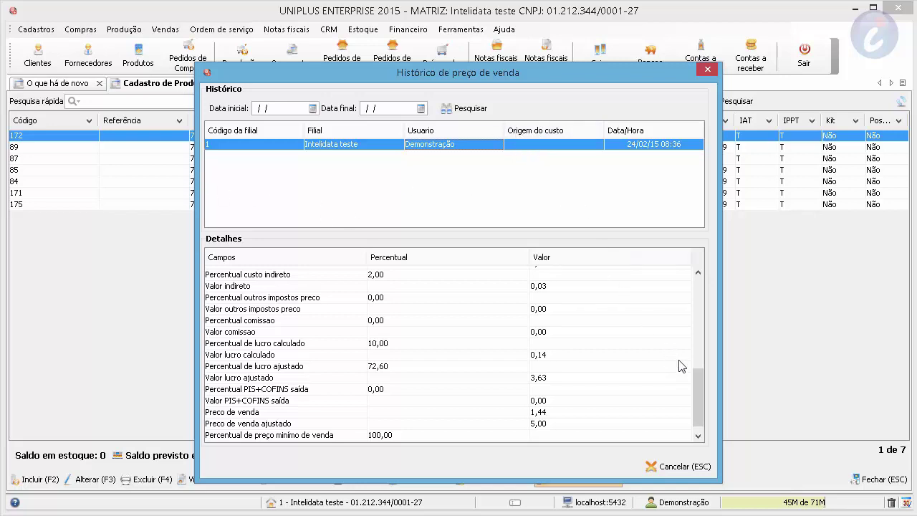
{"action": "mouse_move", "coordinate": [699, 392]}
{"action": "left_mouse_down"}
{"action": "mouse_move", "coordinate": [698, 383]}
{"action": "mouse_move", "coordinate": [691, 406]}
{"action": "left_mouse_up"}
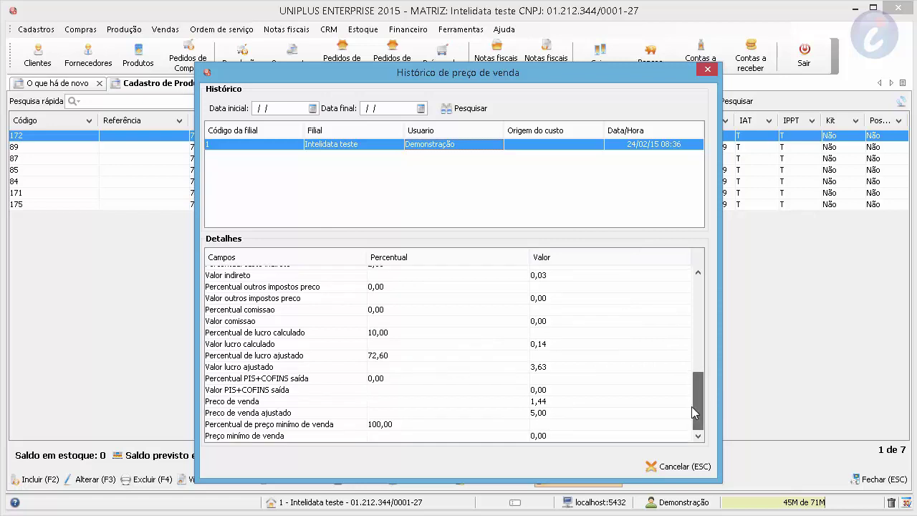
{"action": "left_click", "coordinate": [466, 413]}
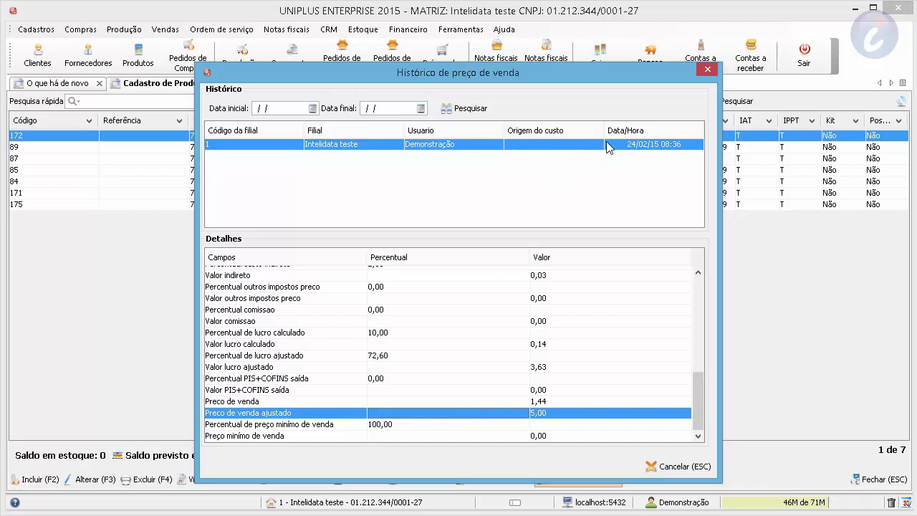
{"action": "left_click_drag", "start_coordinate": [700, 399], "coordinate": [701, 343]}
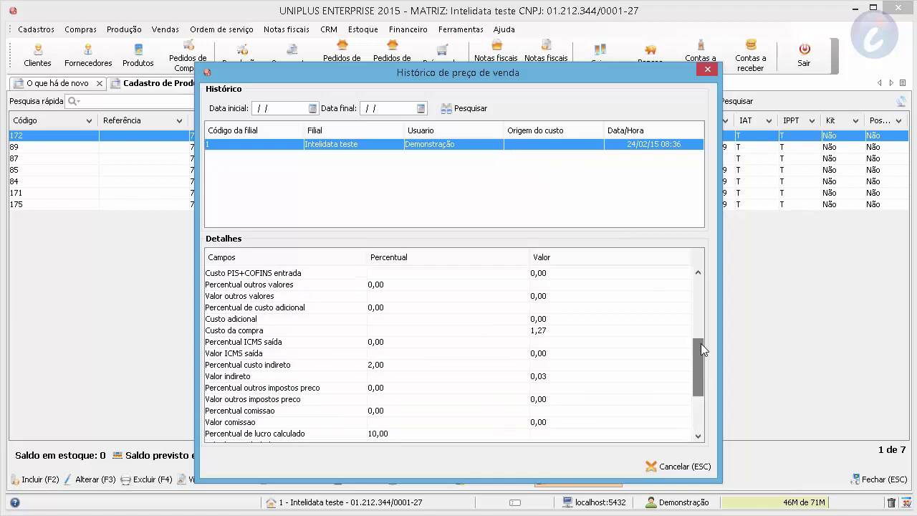